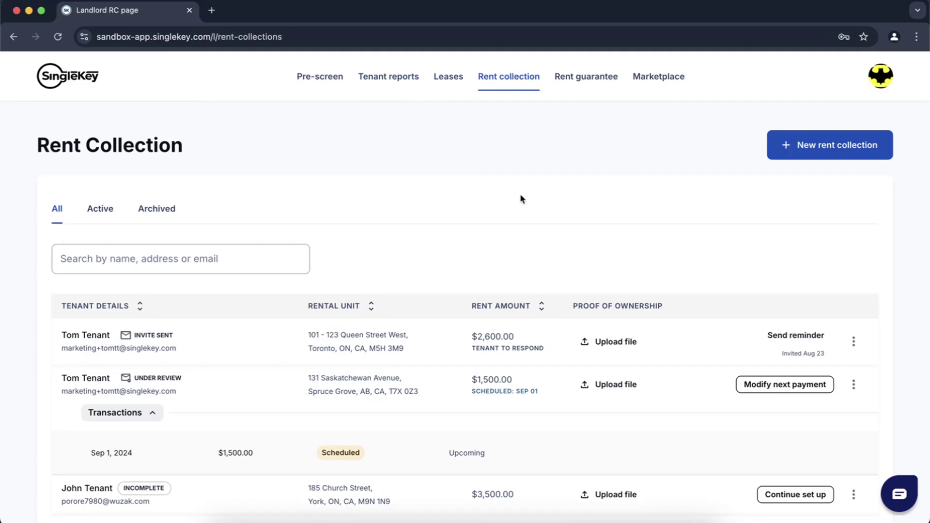
# - Start a new rent collection for the existing tenant on the $2,600 unit due Sep 01
pyautogui.click(808, 151)
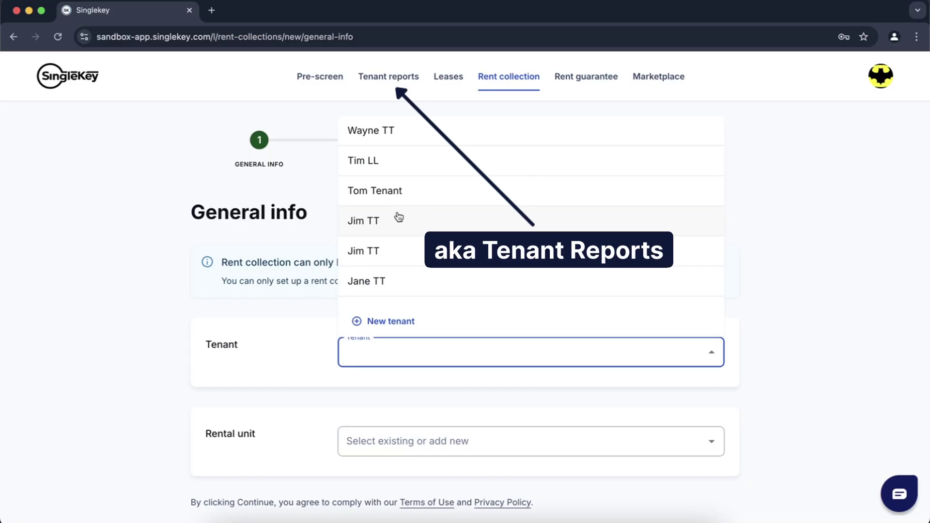
pyautogui.click(391, 189)
pyautogui.scroll(-5, 276, 358)
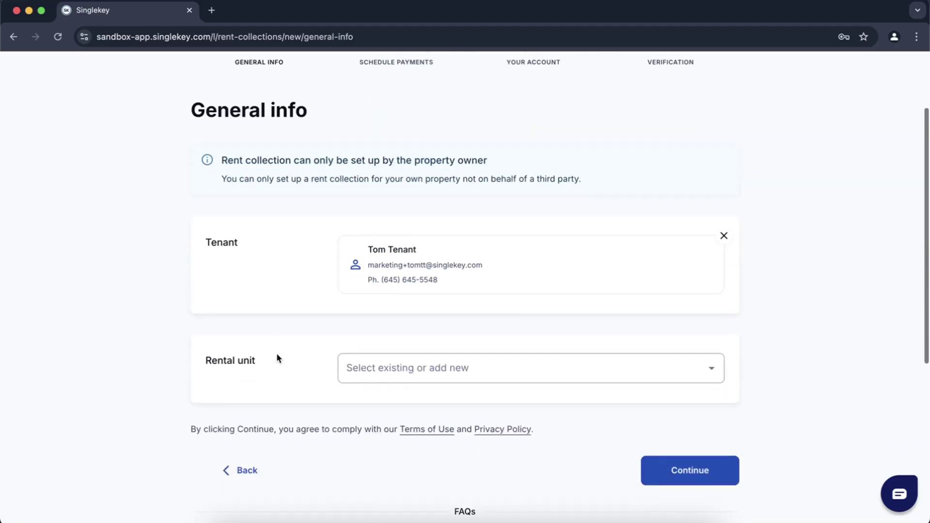
pyautogui.click(383, 284)
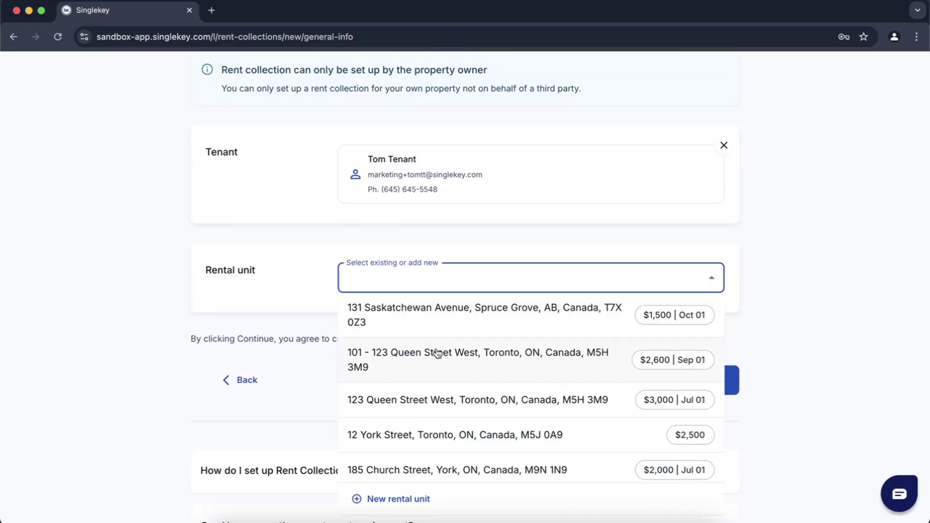
pyautogui.scroll(-2, 436, 354)
pyautogui.scroll(3, 420, 455)
pyautogui.click(442, 351)
pyautogui.click(667, 392)
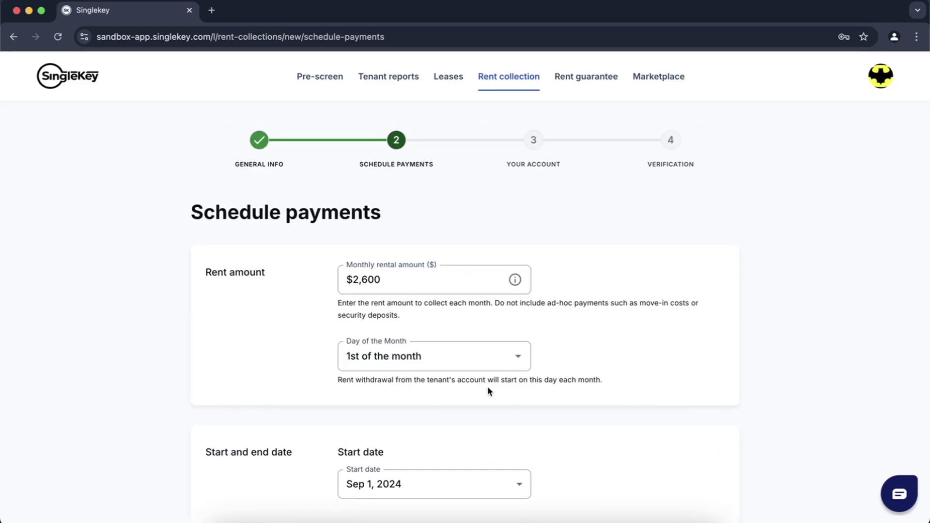
pyautogui.scroll(-3, 488, 391)
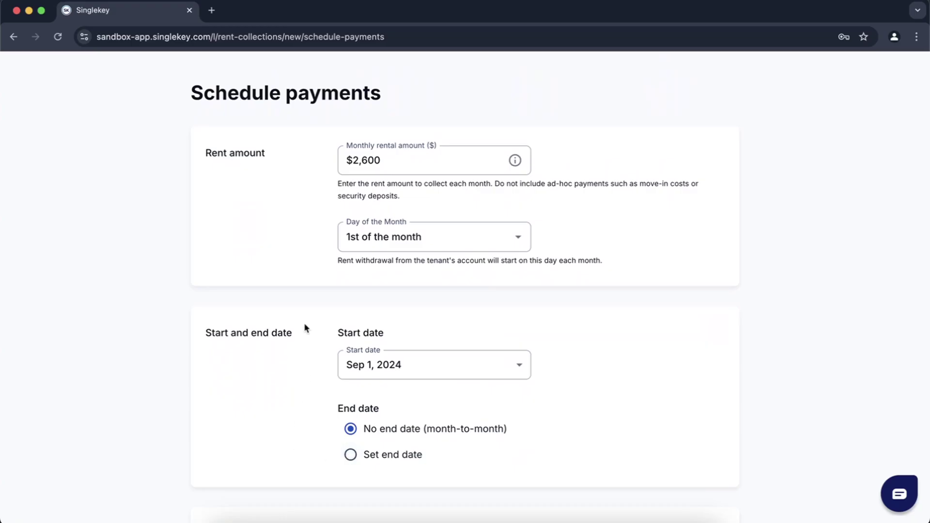
pyautogui.scroll(-3, 304, 325)
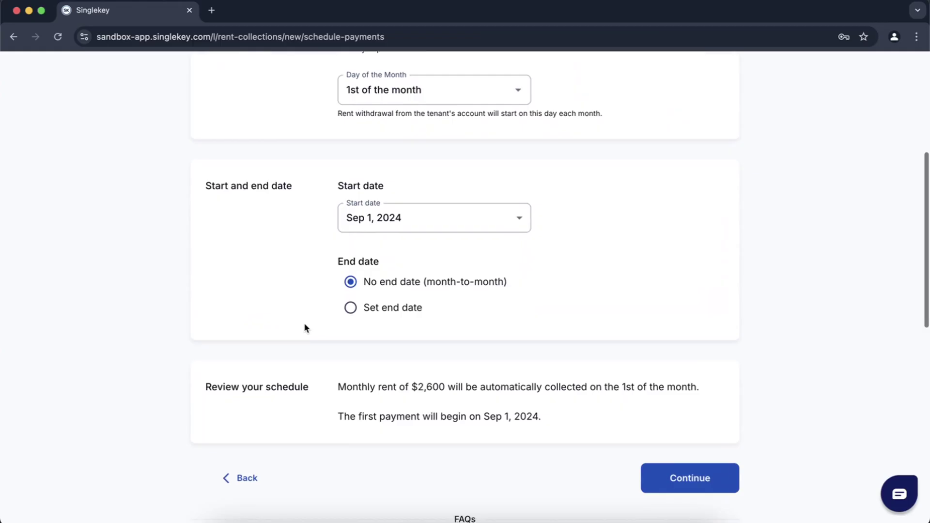
# - Accept the schedule and connect the Chequing CAD account via online banking for rent deposits
pyautogui.click(673, 464)
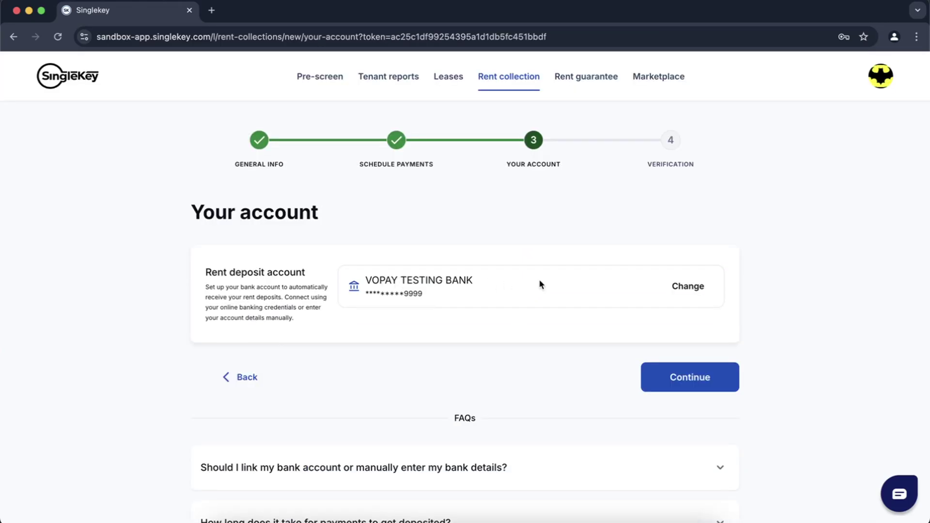
pyautogui.click(687, 292)
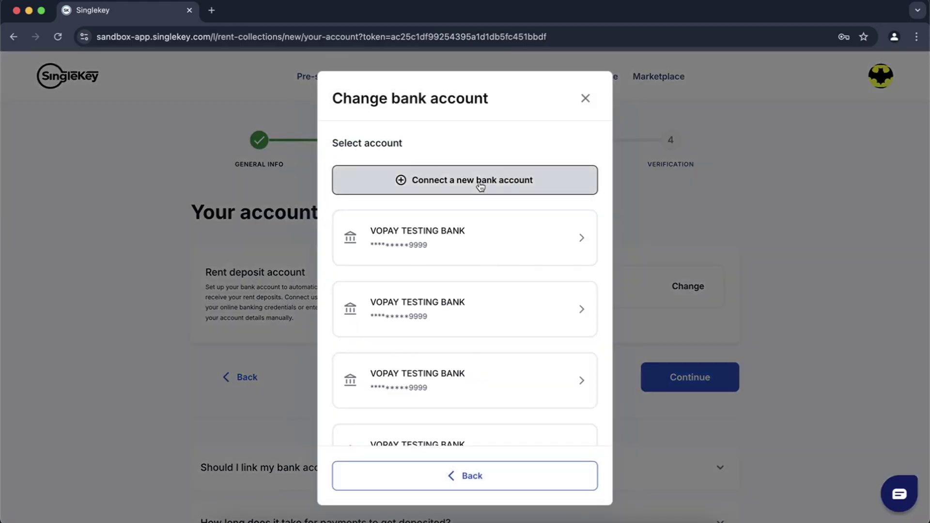
pyautogui.click(480, 185)
pyautogui.click(449, 220)
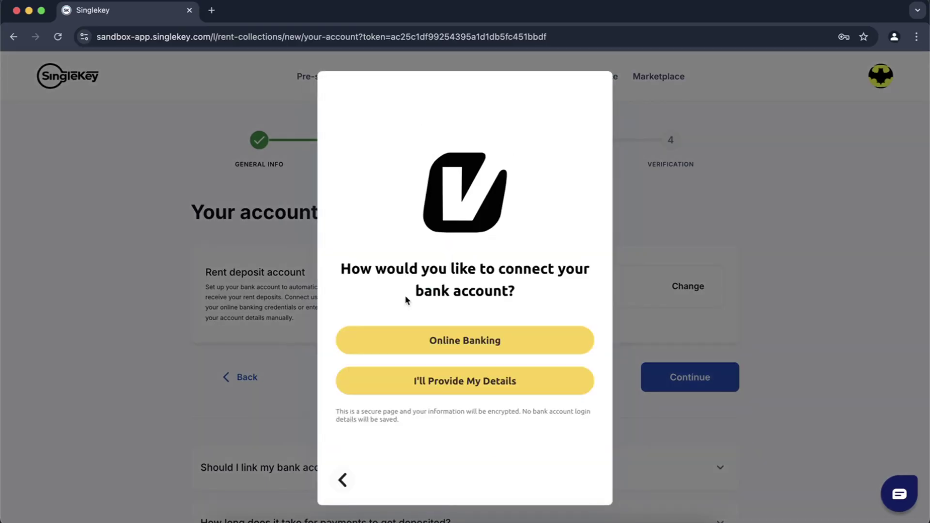
pyautogui.click(467, 342)
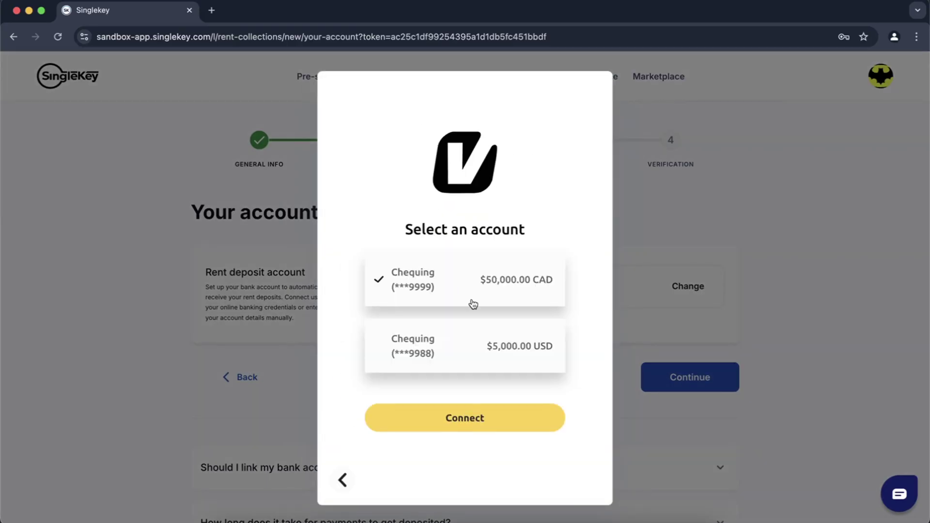
pyautogui.click(462, 429)
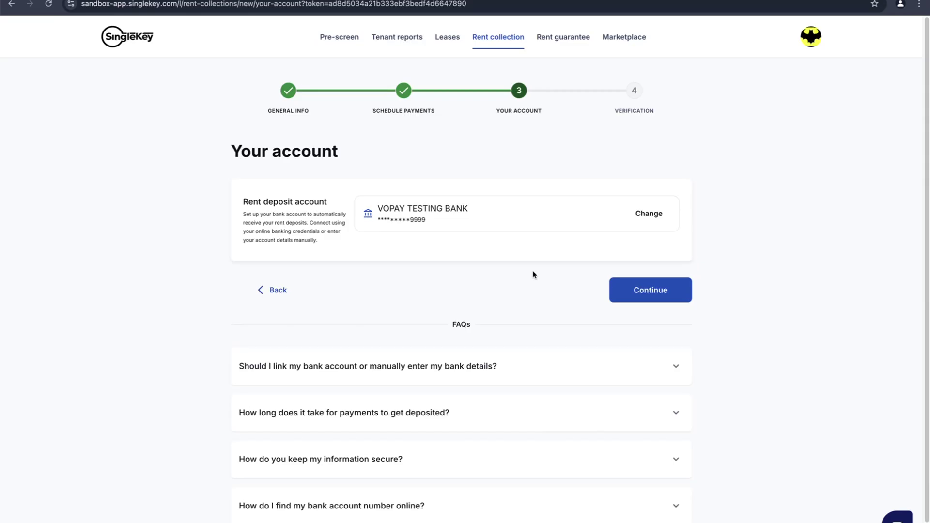
# - Pass the Your account and Verification steps to finish setup and invite the tenant
pyautogui.click(637, 289)
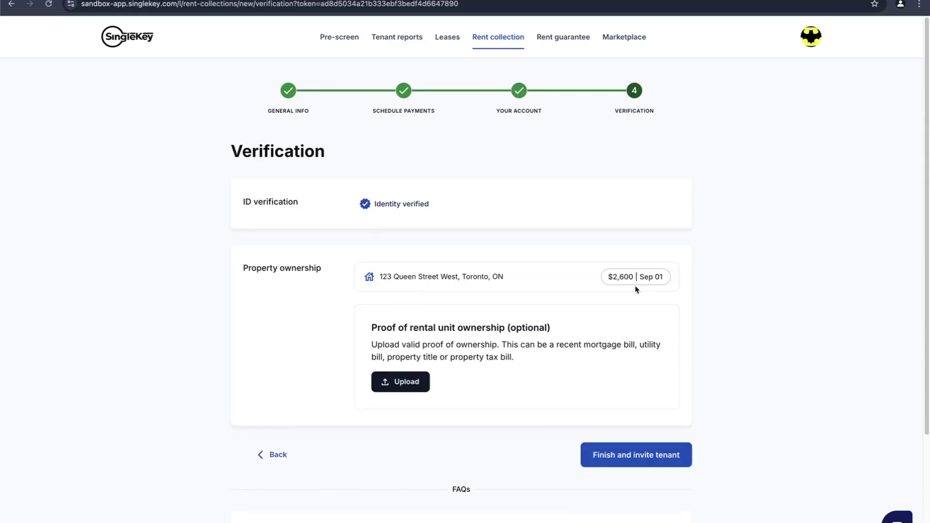
pyautogui.click(636, 465)
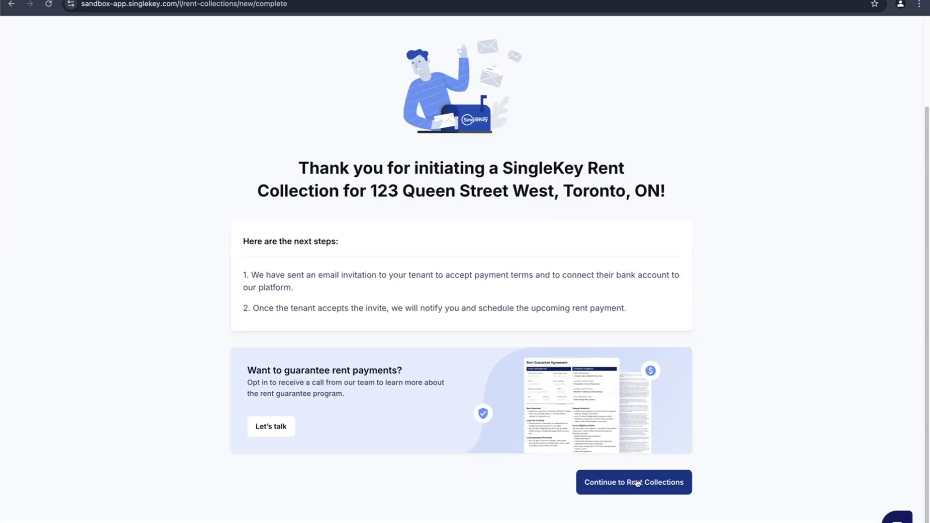
# - Back on the rent collection list, cancel and archive the newest 123 Queen Street West invite
pyautogui.click(660, 484)
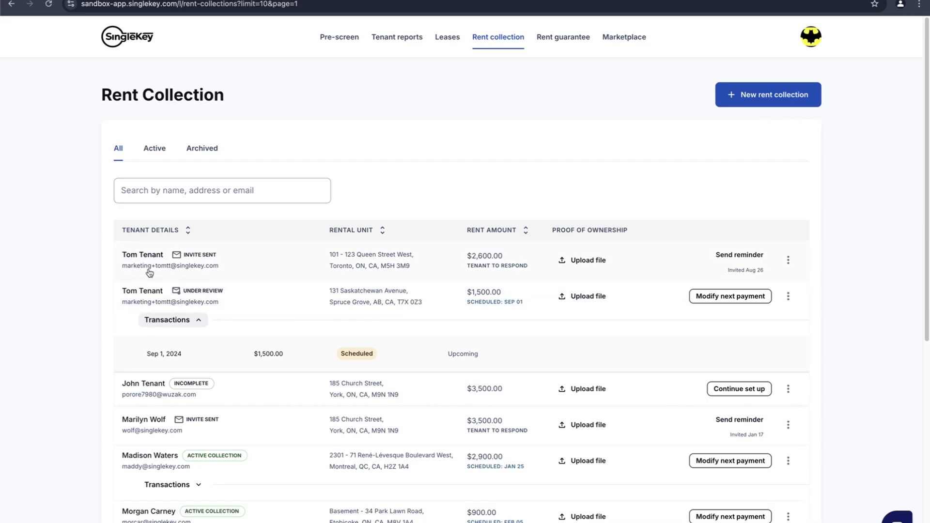
pyautogui.click(788, 260)
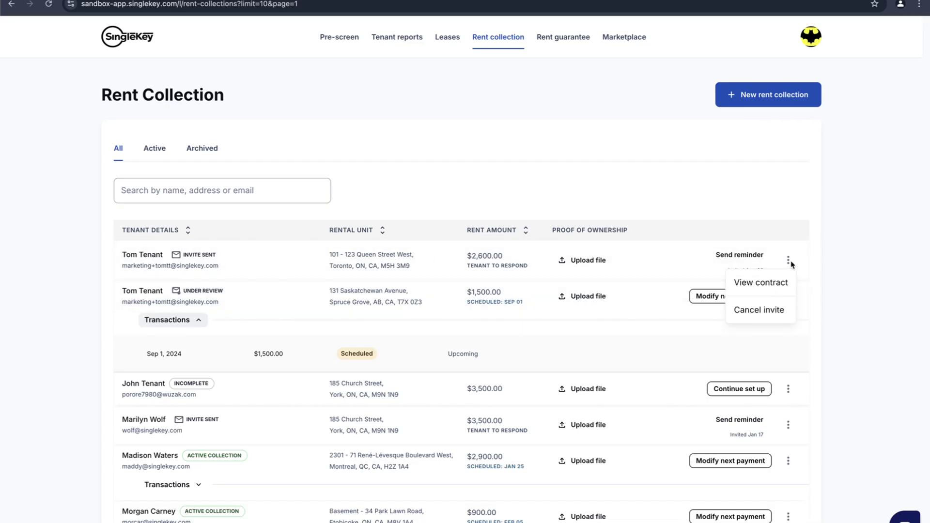
pyautogui.click(768, 311)
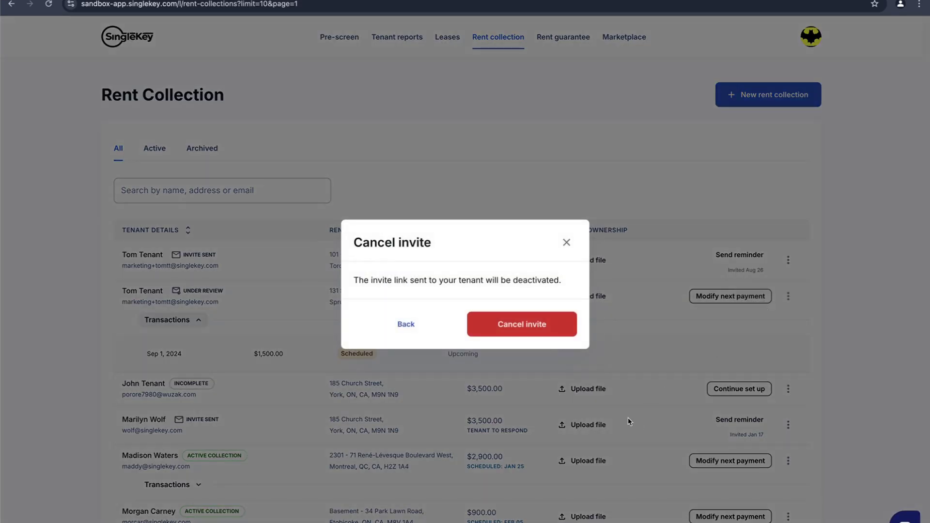
pyautogui.click(511, 326)
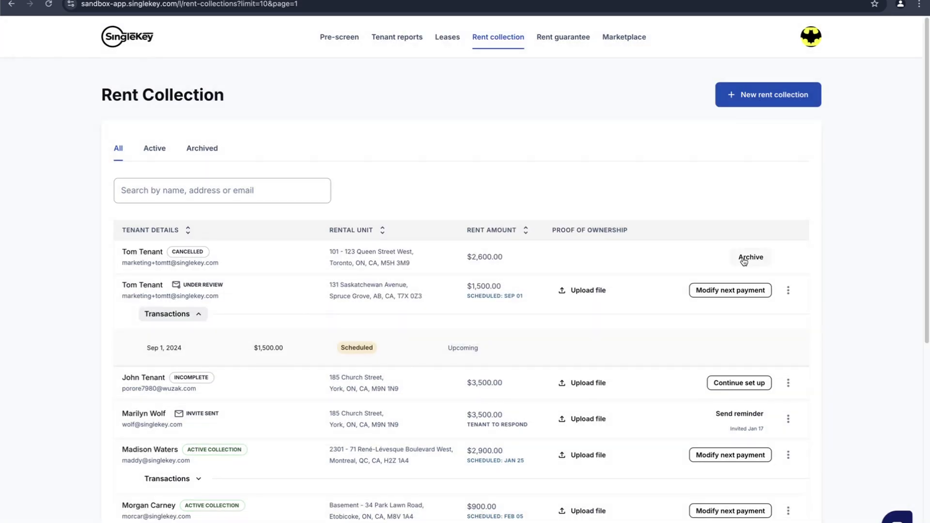
pyautogui.click(750, 257)
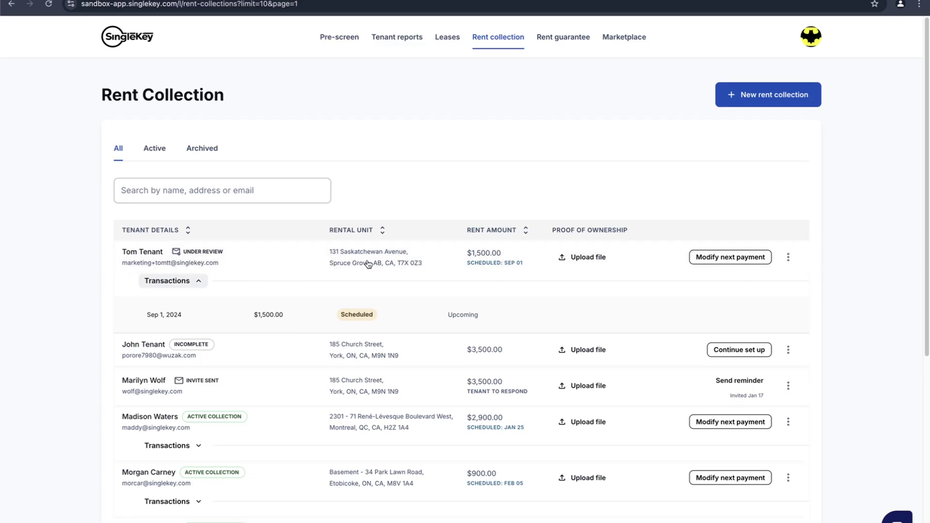
pyautogui.click(724, 262)
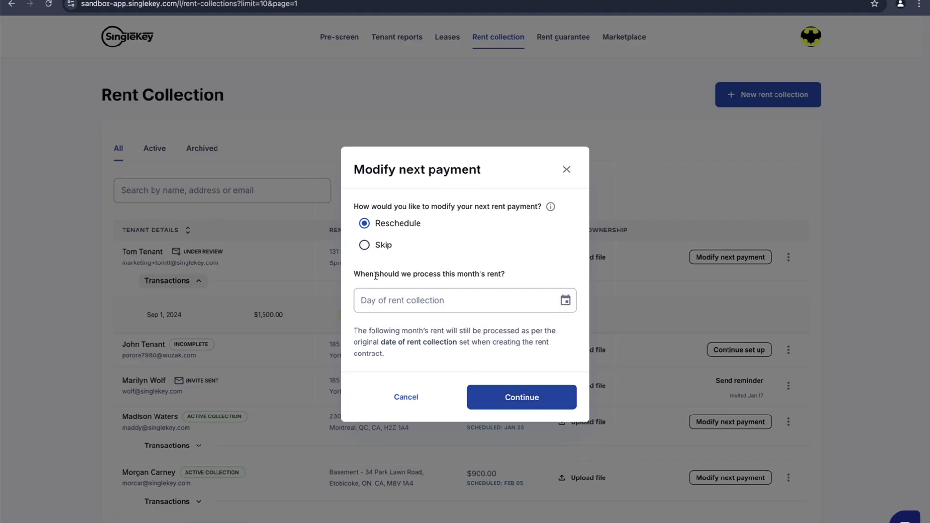
pyautogui.click(367, 248)
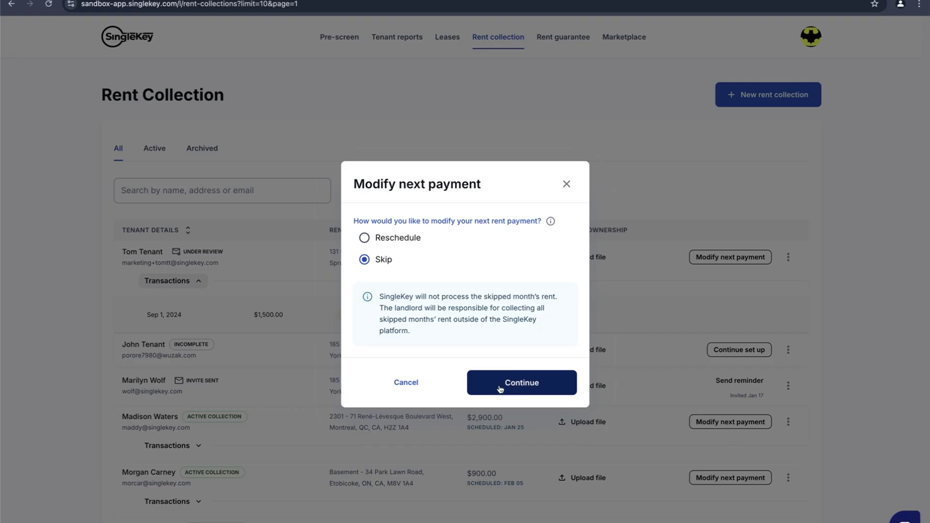
pyautogui.click(400, 384)
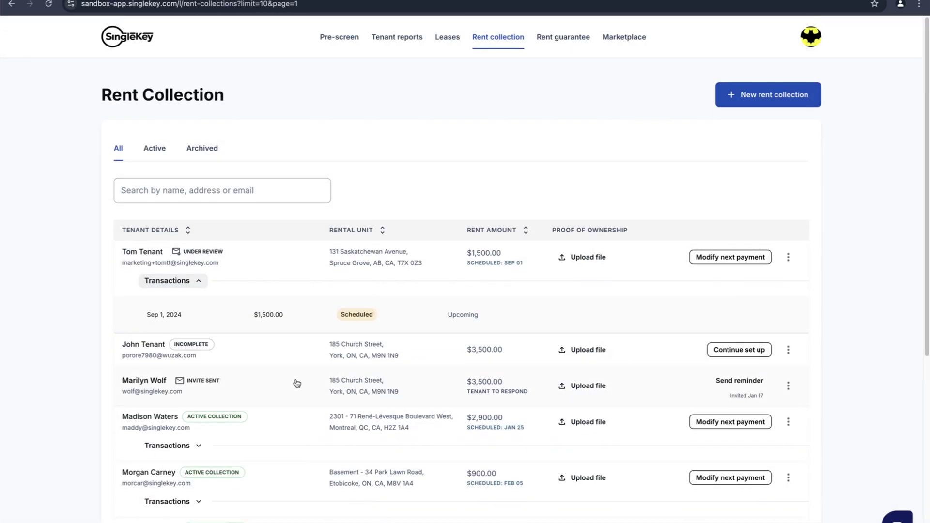
# - Expand the $2,255 tenant's transactions and check the skipped Nov 1, 2023 payment
pyautogui.scroll(-1, 297, 384)
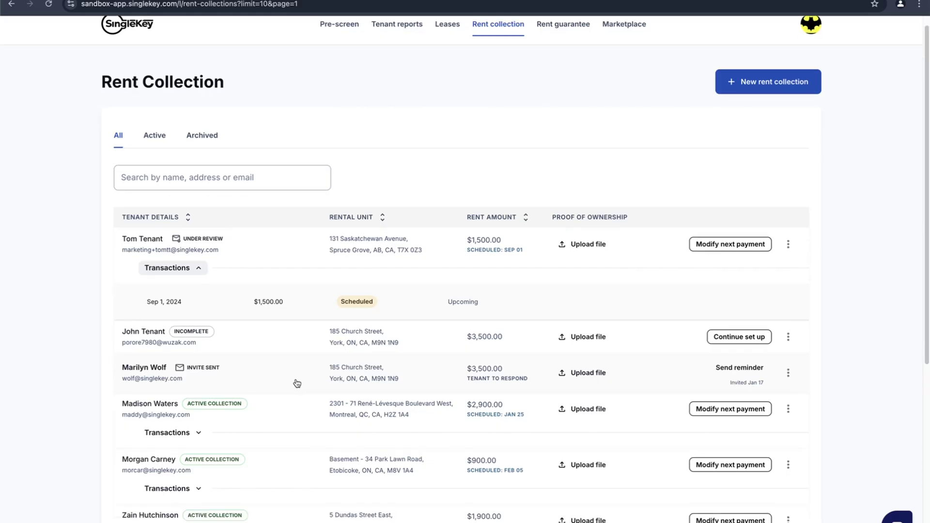
pyautogui.scroll(-6, 297, 383)
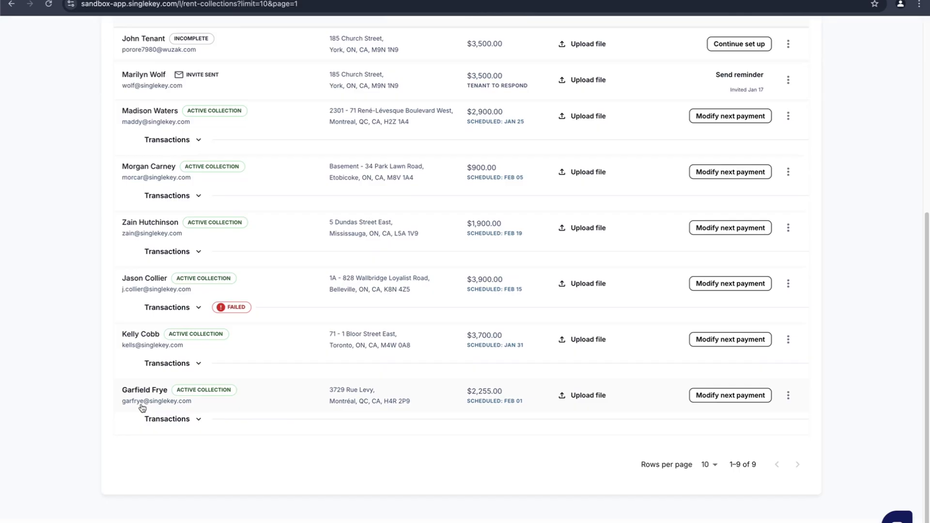
pyautogui.click(198, 421)
pyautogui.scroll(-3, 319, 413)
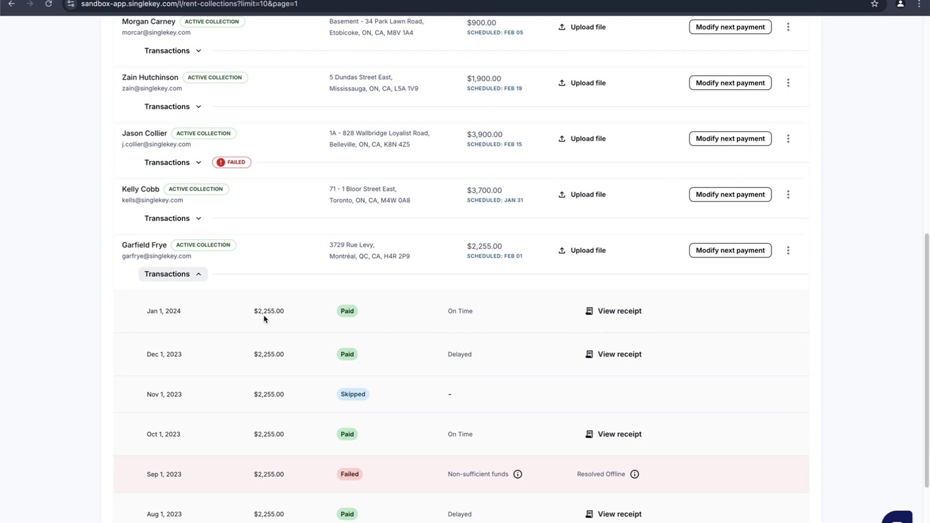
pyautogui.scroll(-1, 351, 363)
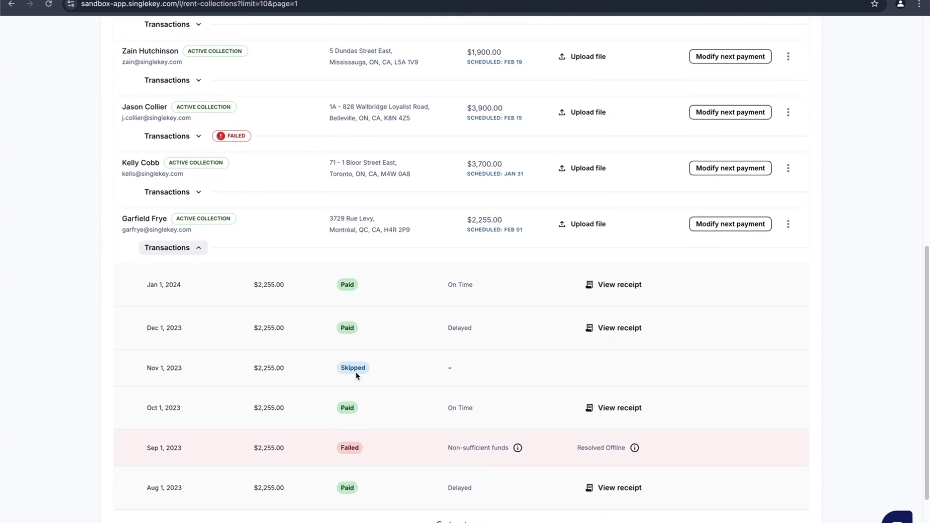
pyautogui.moveTo(145, 367); pyautogui.dragTo(260, 368)
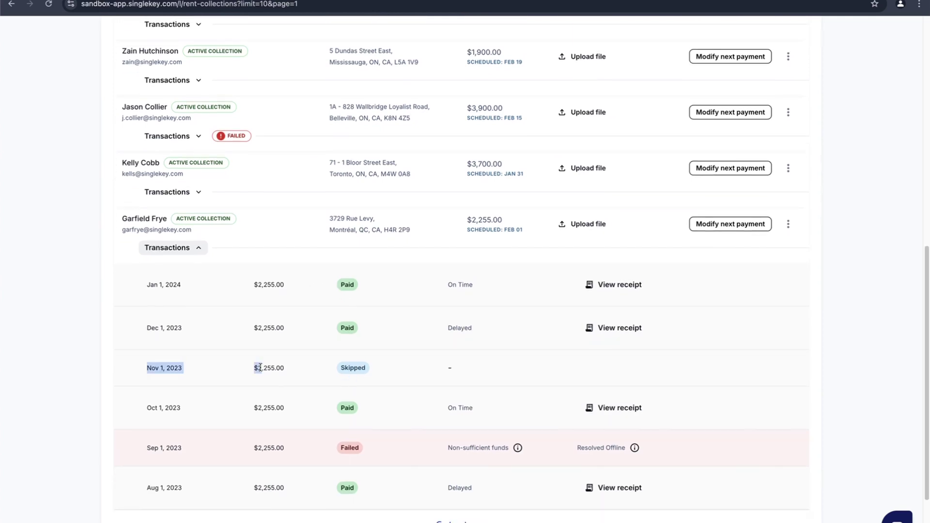
pyautogui.click(297, 372)
pyautogui.moveTo(370, 369); pyautogui.dragTo(341, 368)
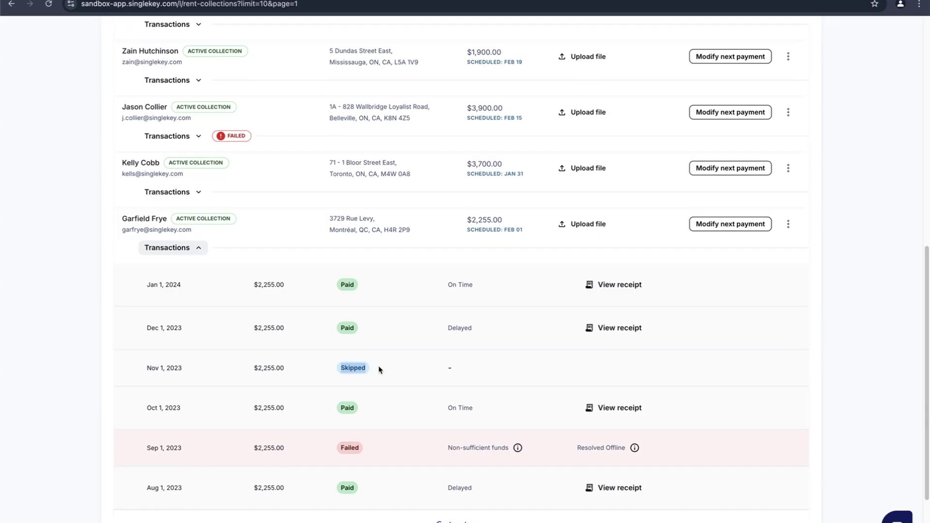
pyautogui.click(450, 369)
# - View and close the receipt for the Dec 1, 2023 payment
pyautogui.scroll(-1, 144, 422)
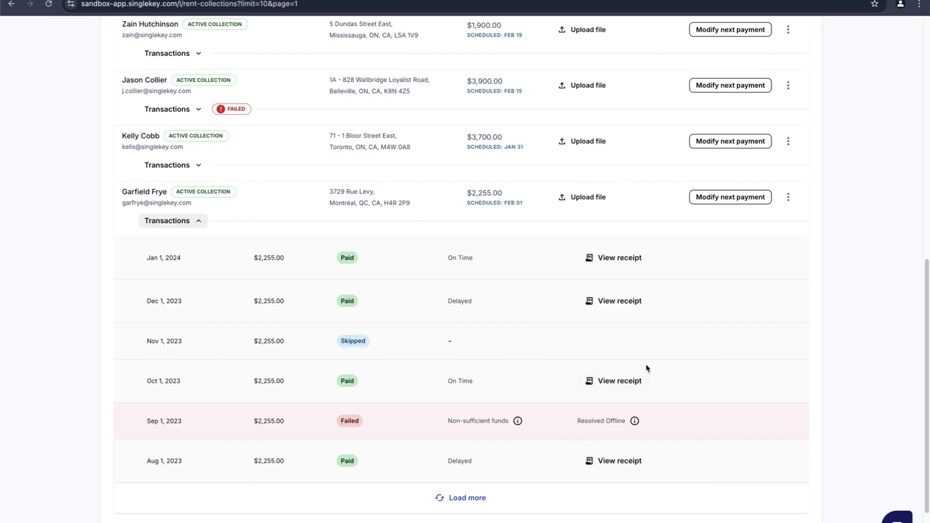
pyautogui.scroll(-1, 635, 332)
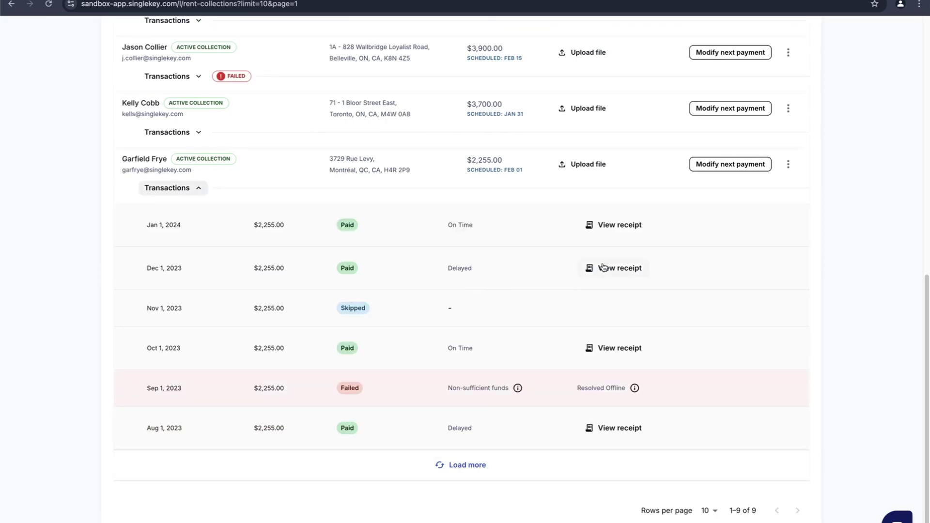
pyautogui.click(622, 269)
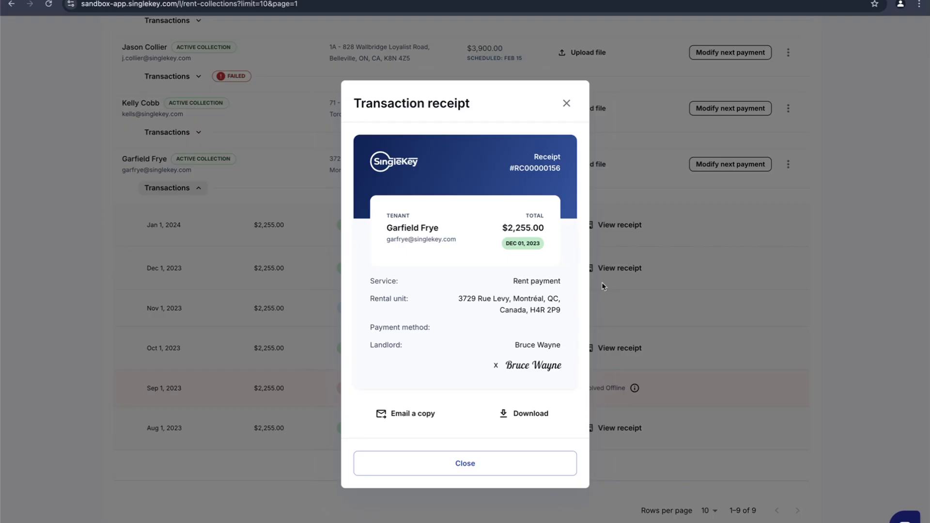
pyautogui.click(603, 286)
# - Open the tenant invite page from the invitation email in Gmail
pyautogui.scroll(6, 643, 431)
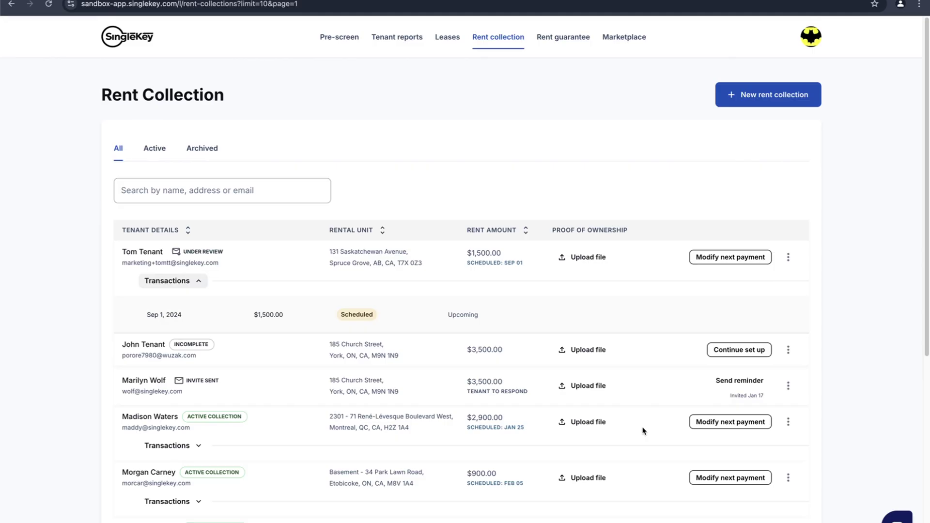
pyautogui.hotkey('alt', 'Tab')
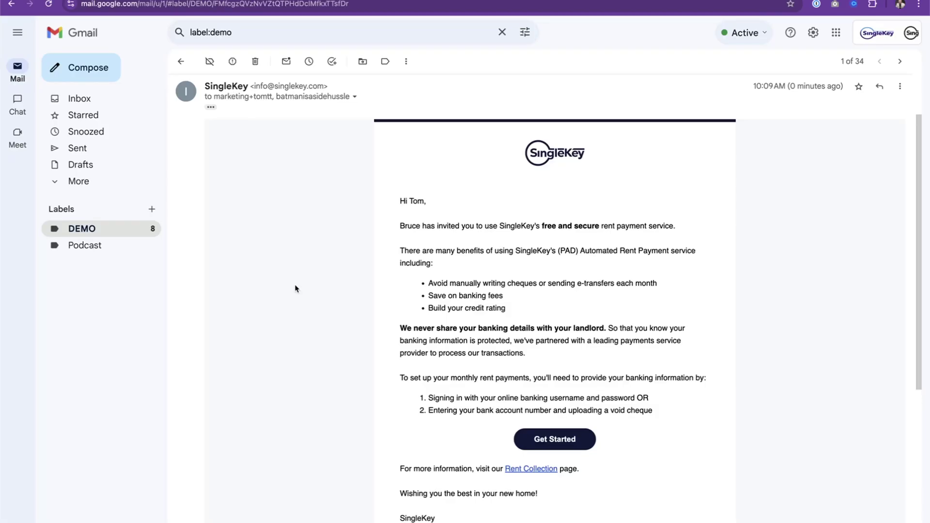
pyautogui.click(565, 438)
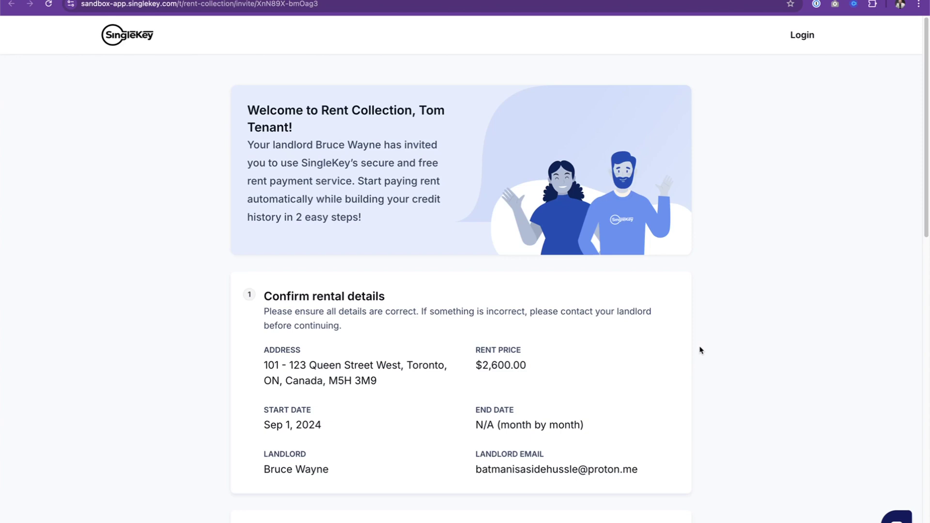
# - Begin setting up the tenant's payment method by connecting a bank through online banking
pyautogui.scroll(-7, 700, 350)
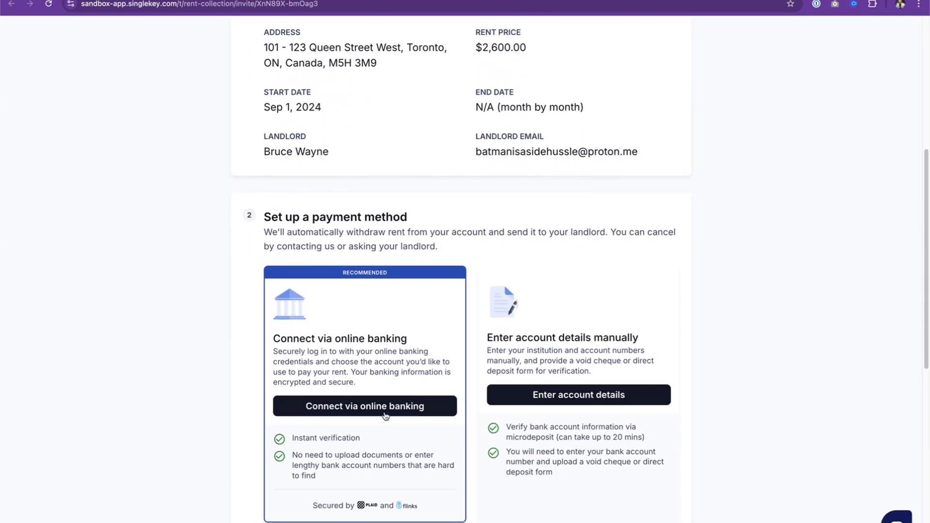
pyautogui.click(384, 408)
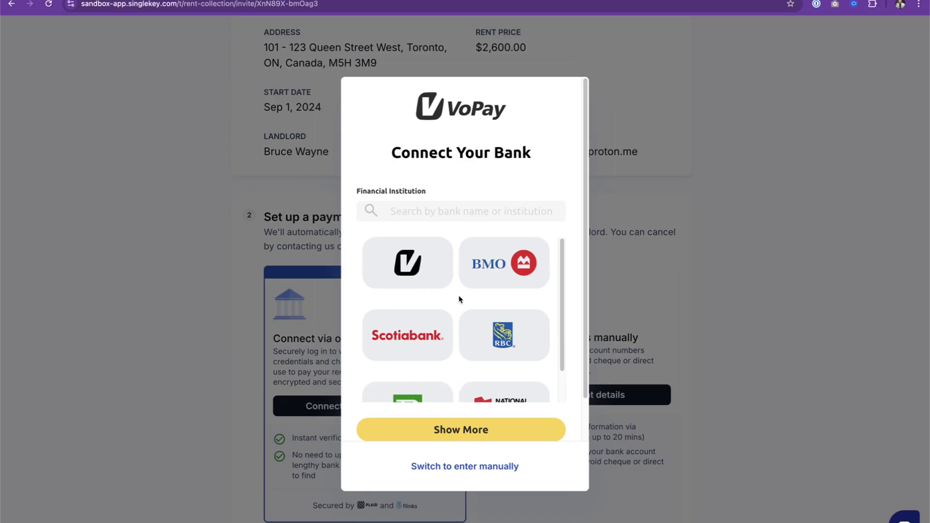